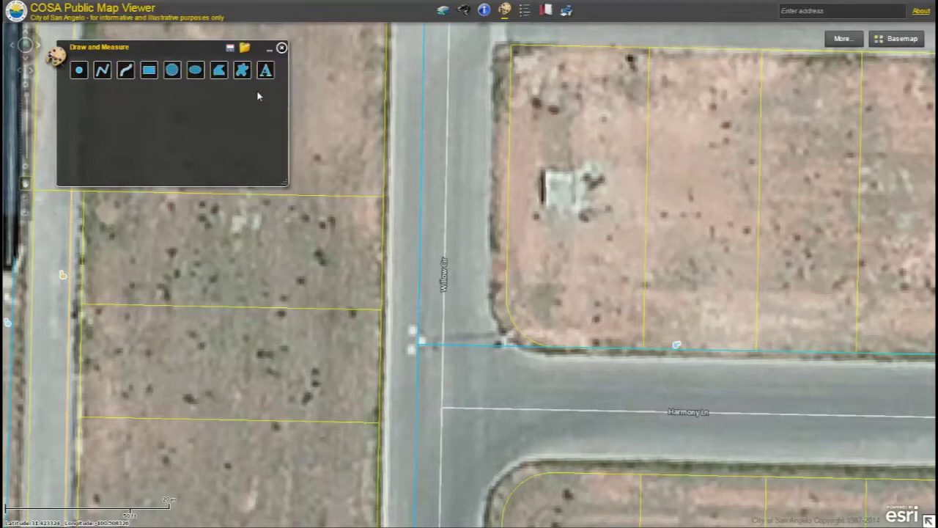
- Preview point and freehand line options, then choose freehand polygon with measurements shown
click(79, 73)
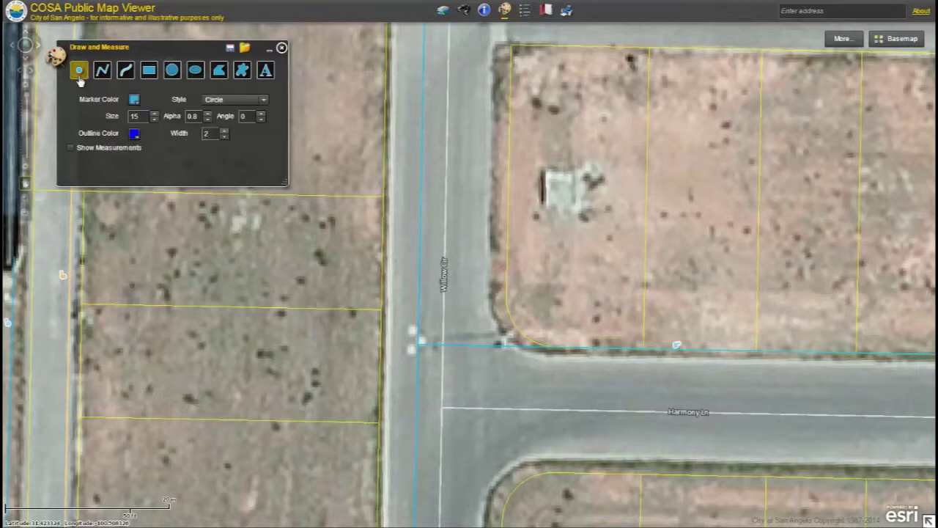
click(128, 80)
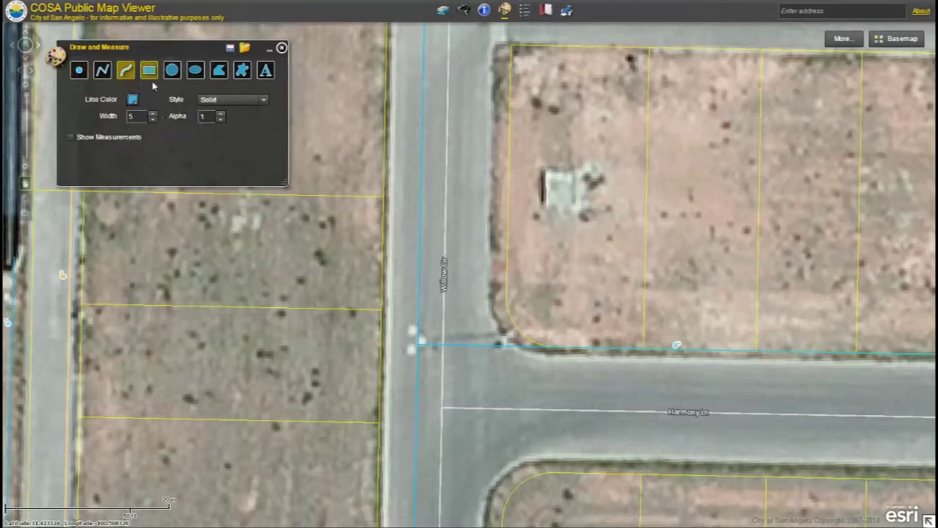
click(218, 74)
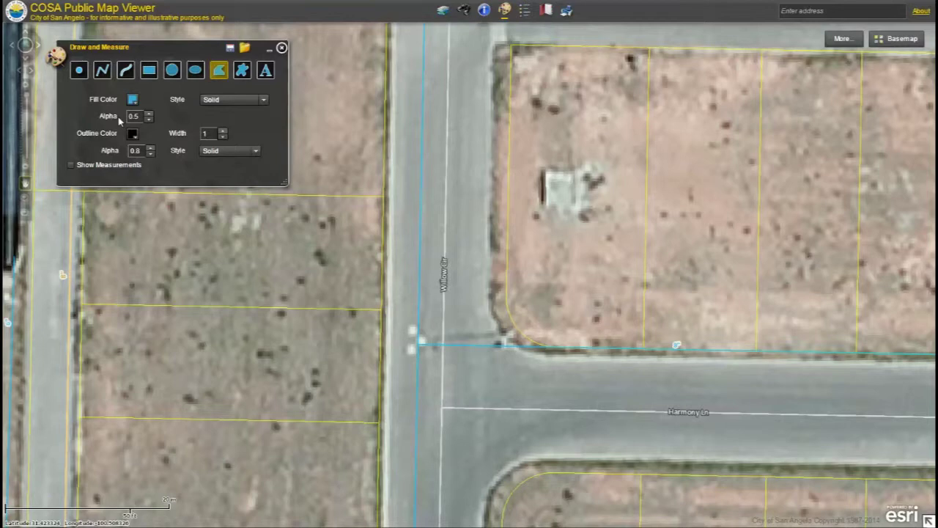
click(71, 165)
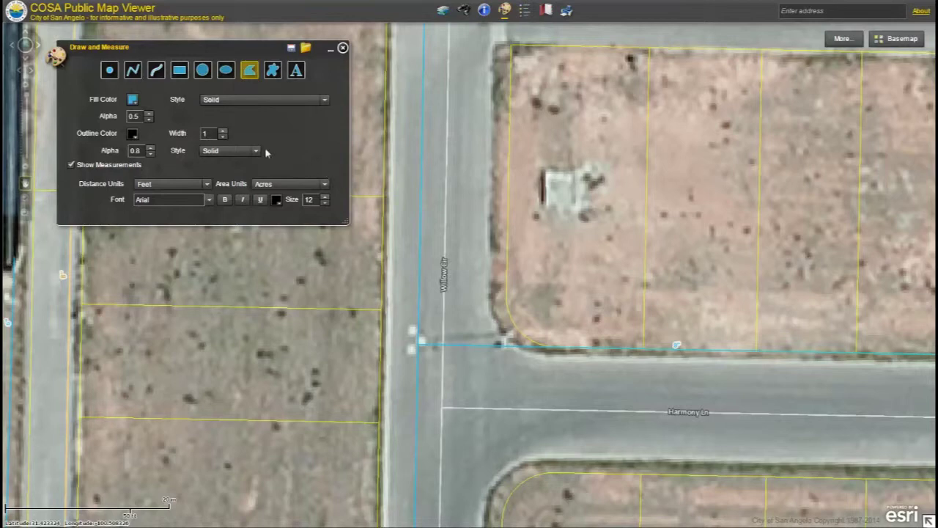
- Switch to points and give the marker a brown (663300) fill with a black outline
click(109, 81)
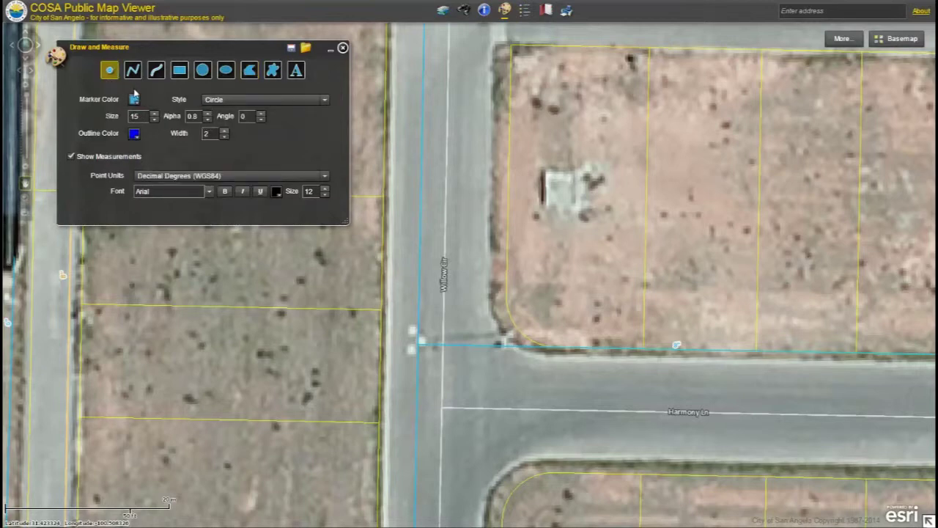
click(134, 99)
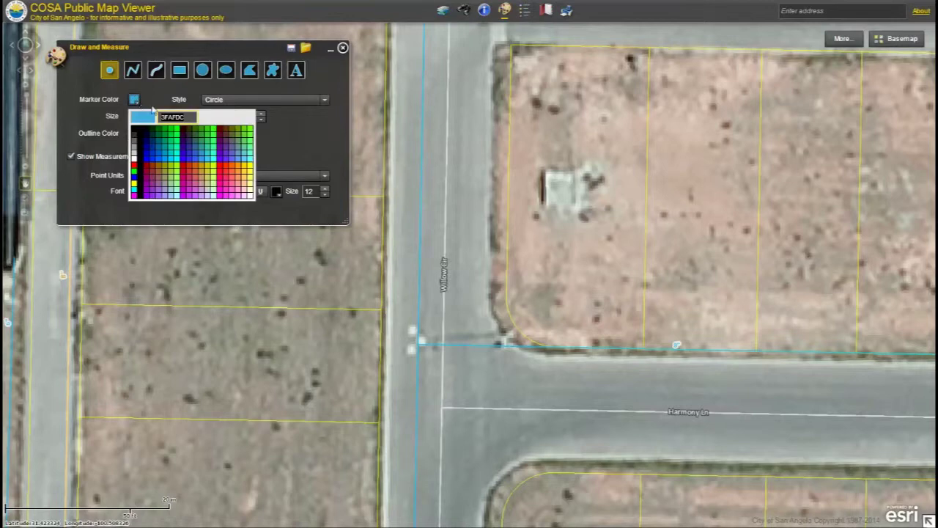
click(225, 131)
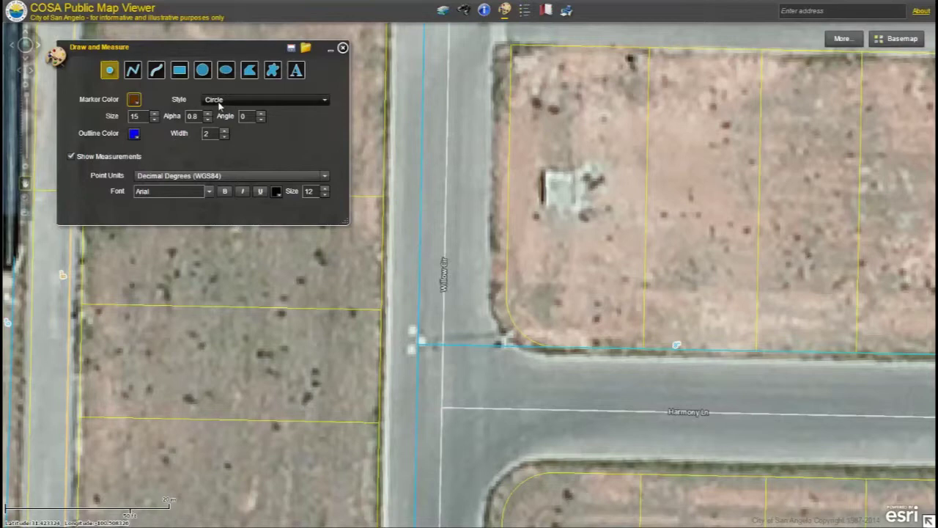
click(135, 135)
click(146, 168)
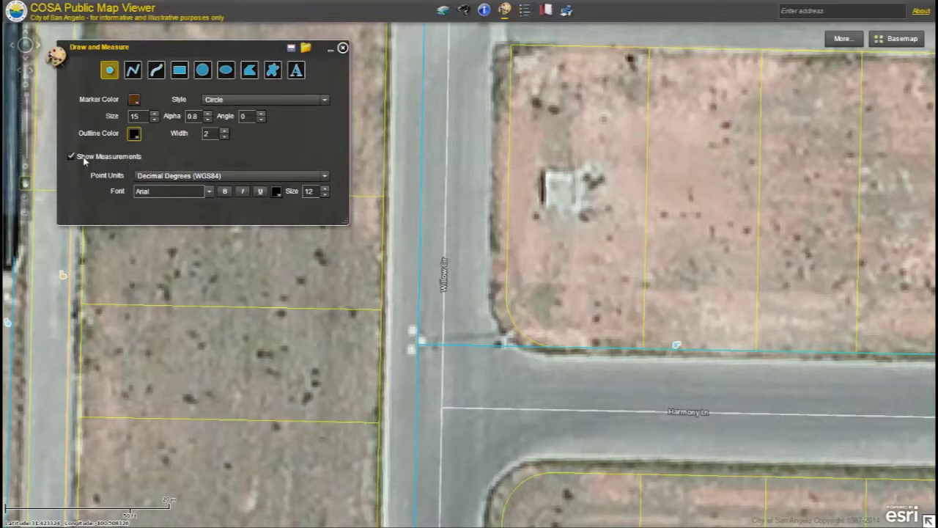
- Keep point units in Decimal Degrees (WGS84) and make the measurement text brown
click(229, 178)
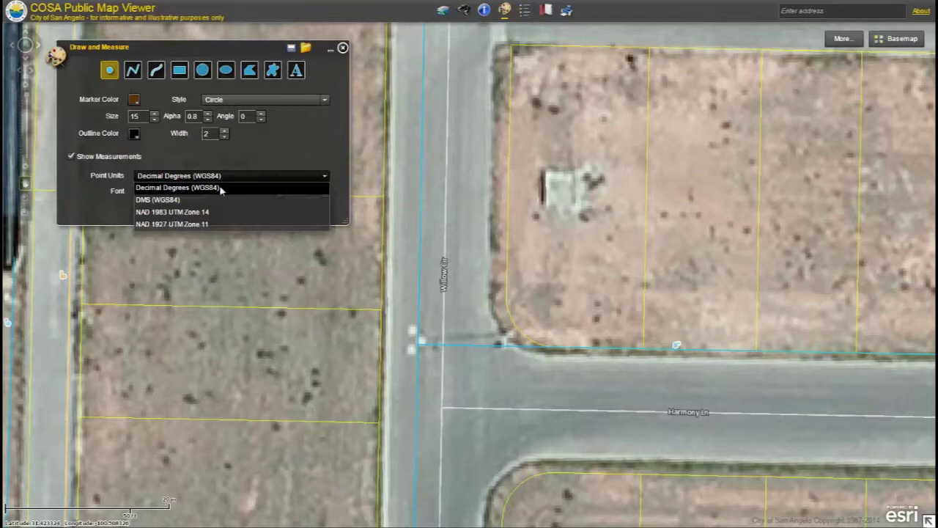
click(220, 189)
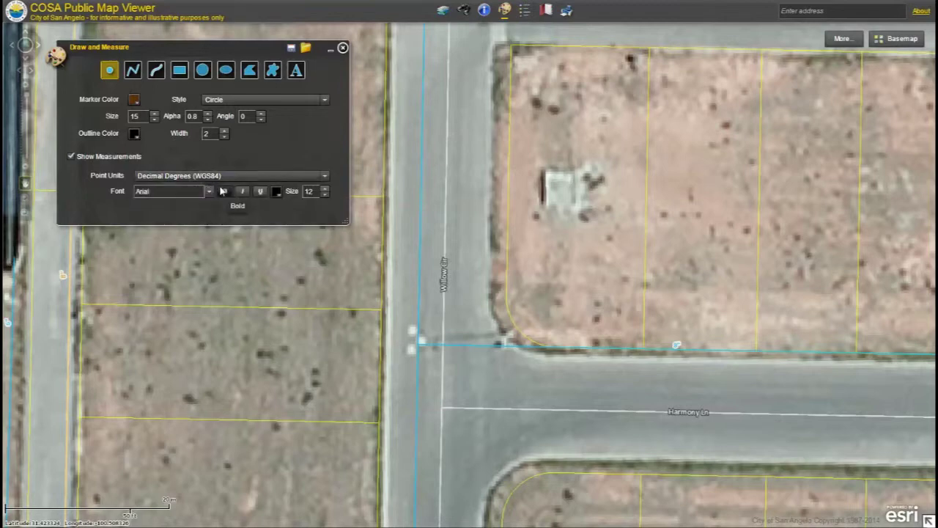
click(276, 192)
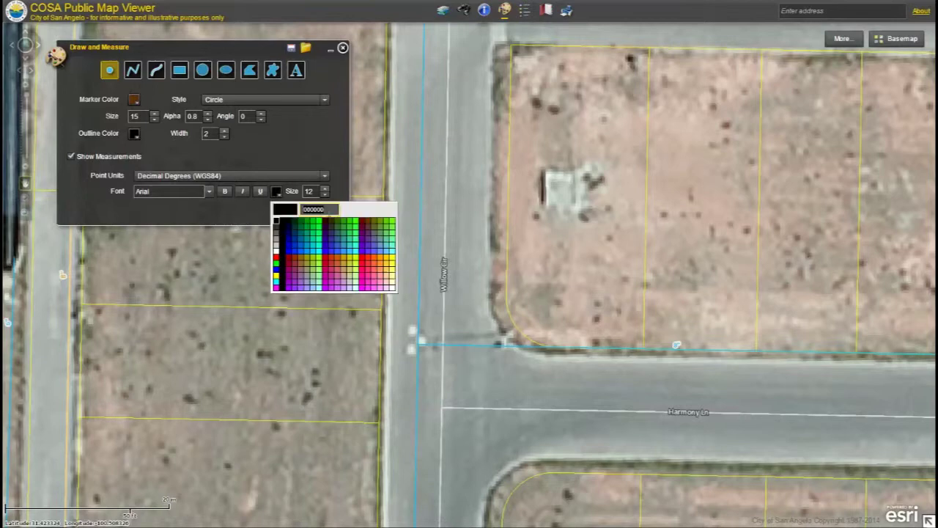
click(371, 224)
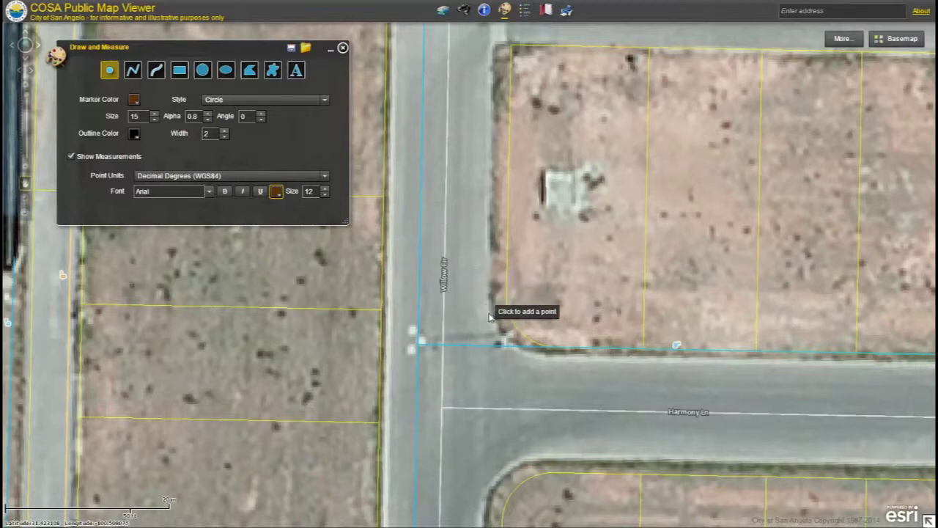
click(506, 474)
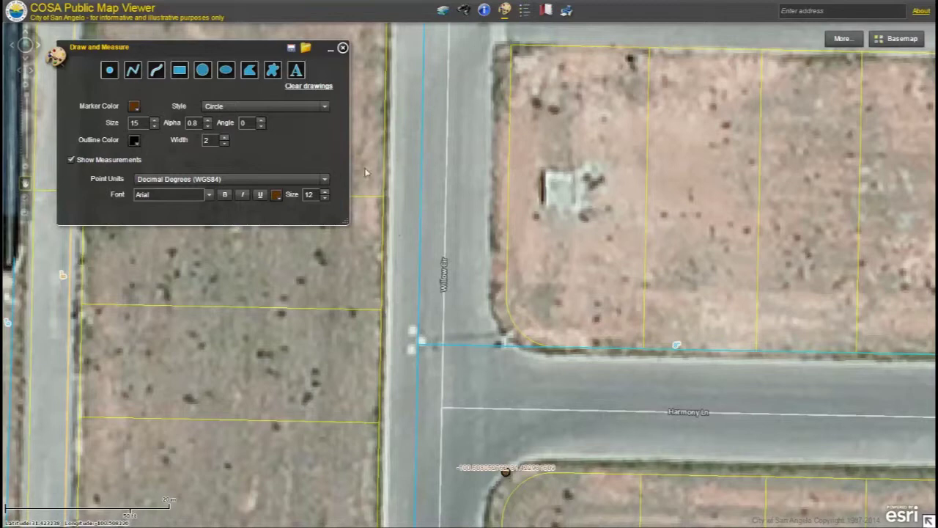
click(321, 89)
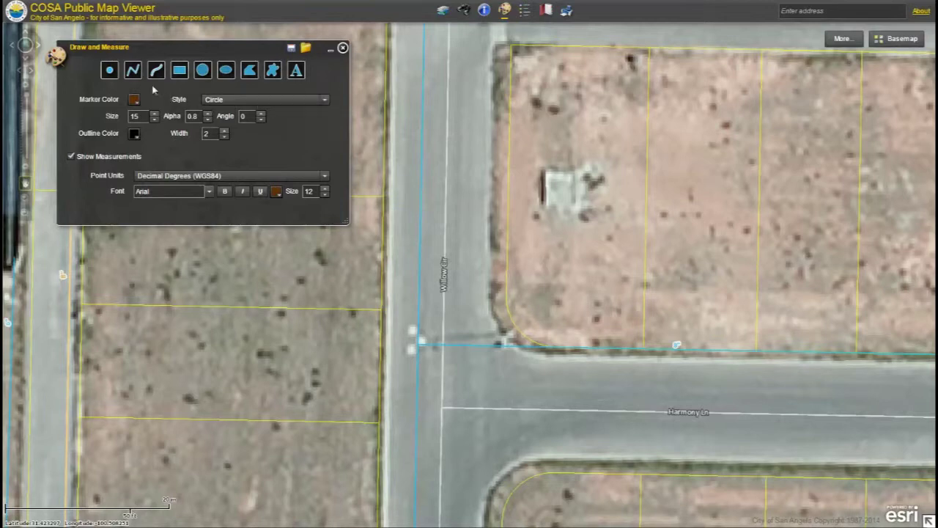
- Switch to polylines and make the line blue with a dashed style
click(133, 70)
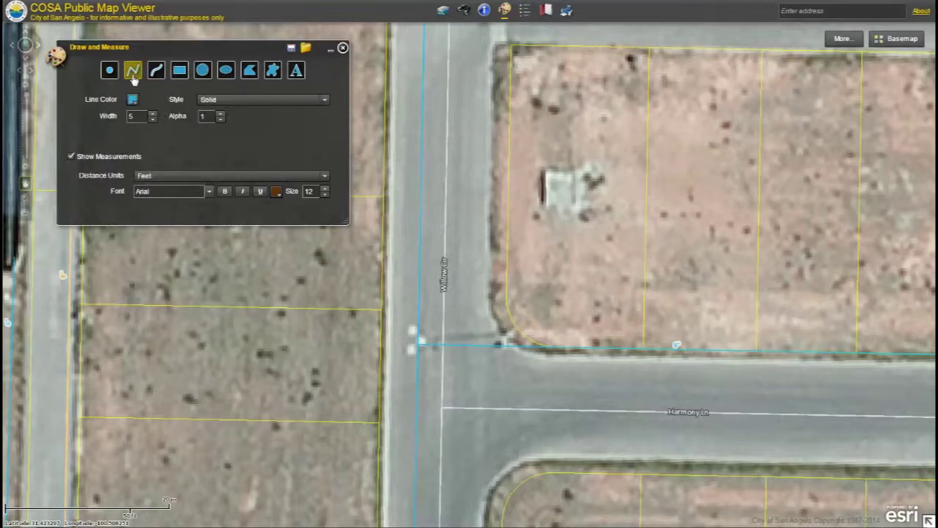
click(132, 99)
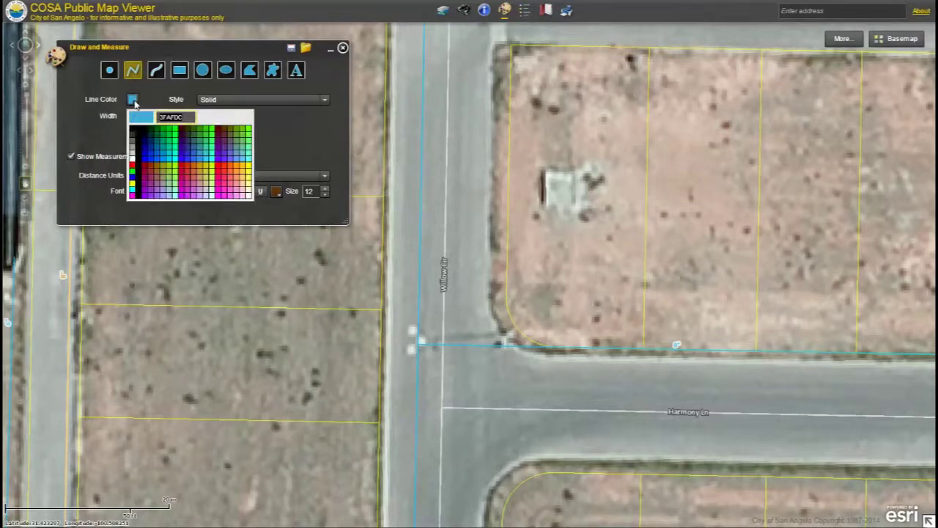
click(146, 155)
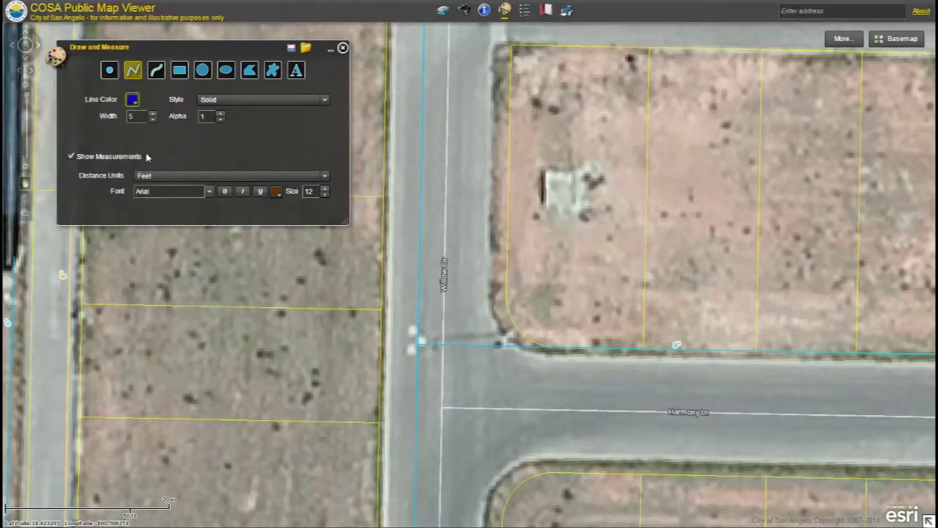
click(238, 102)
click(208, 124)
- Keep distances in Feet and set the measurement text to dark blue, size 16
click(156, 177)
click(151, 189)
click(275, 192)
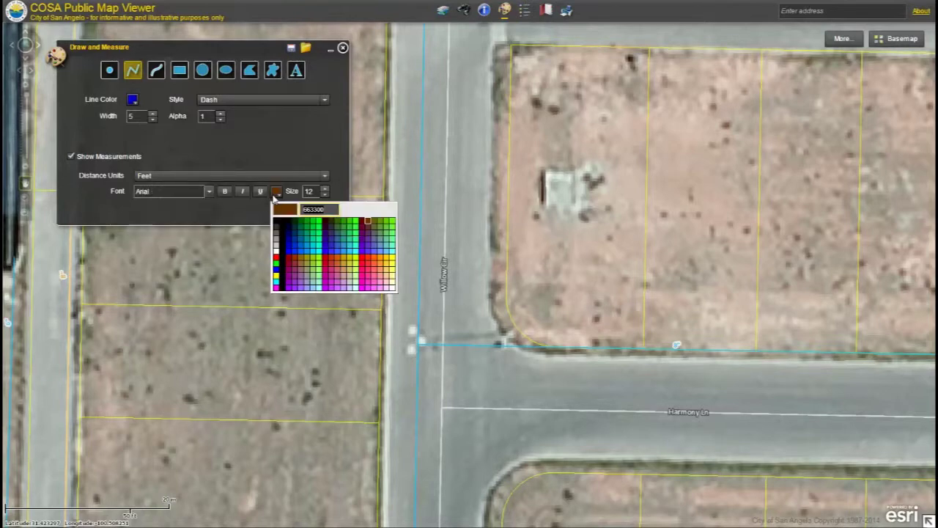
click(288, 239)
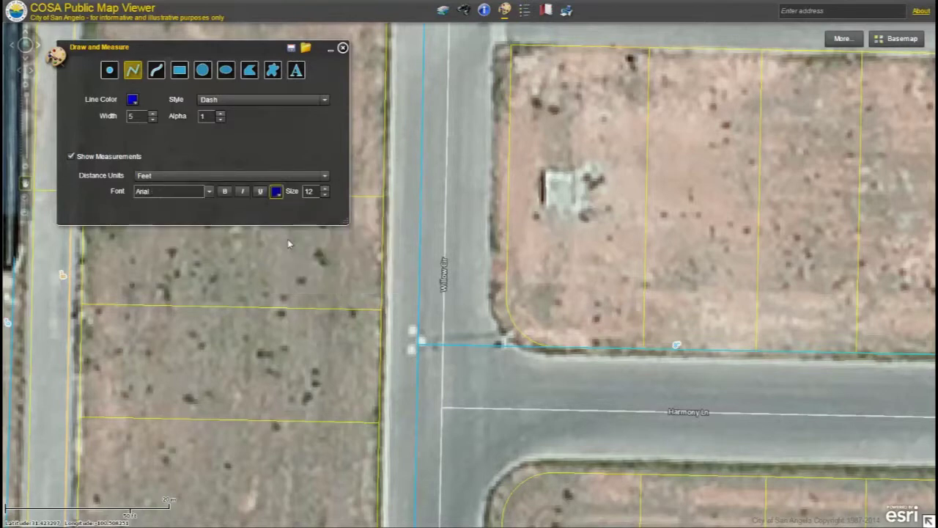
click(325, 189)
click(325, 188)
click(324, 189)
click(325, 189)
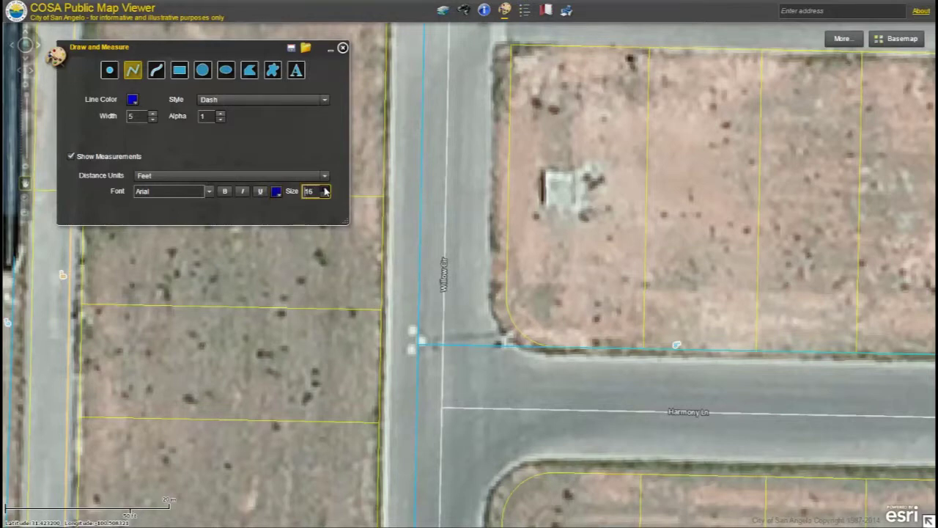
- Start the dashed line on the parcel line, extending about 37 ft north of Harmony Ln
click(708, 349)
click(708, 288)
click(708, 255)
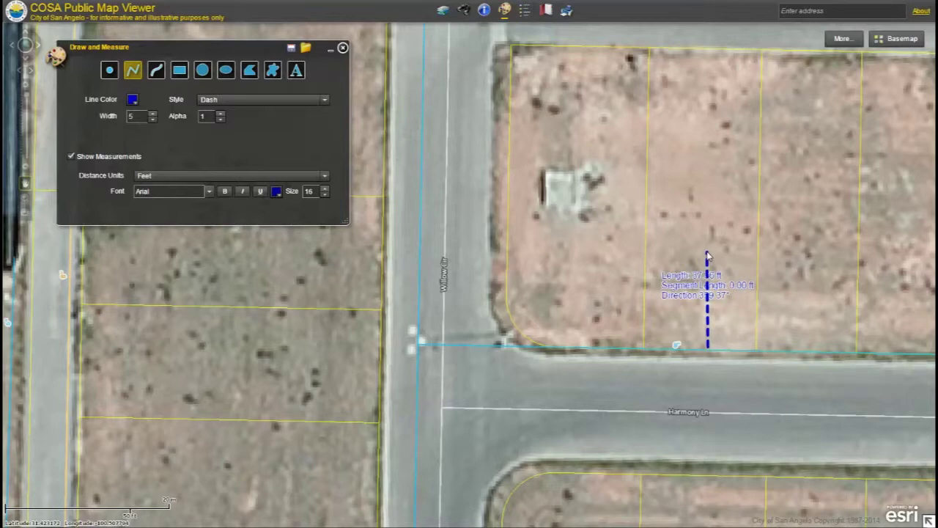
- End the dashed blue line at Length 37.94 ft and switch to the polygon drawing tool
double_click(708, 255)
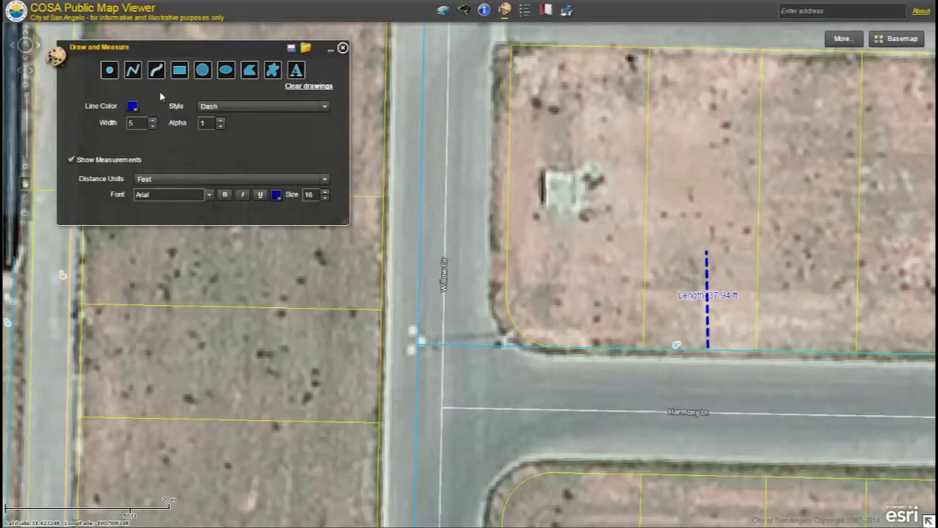
click(181, 73)
click(249, 73)
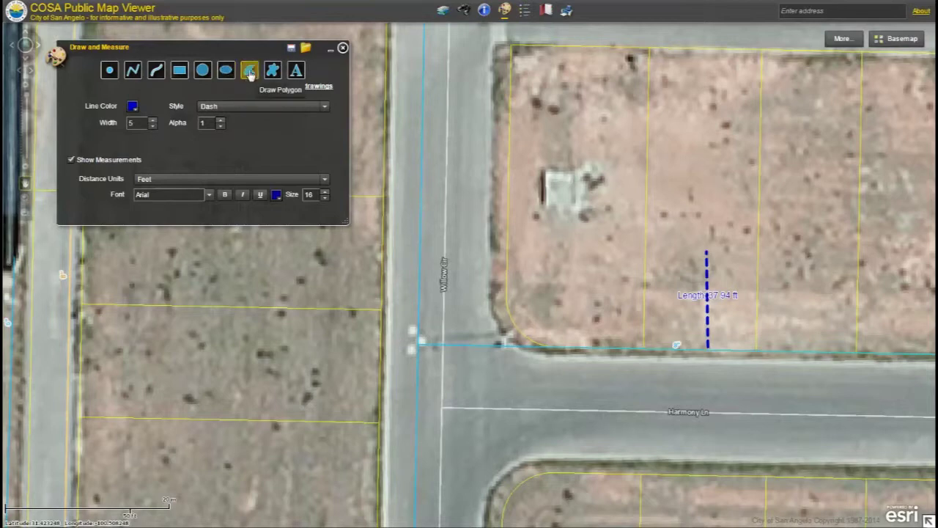
- Give polygons a red fill and keep distances in feet
click(250, 74)
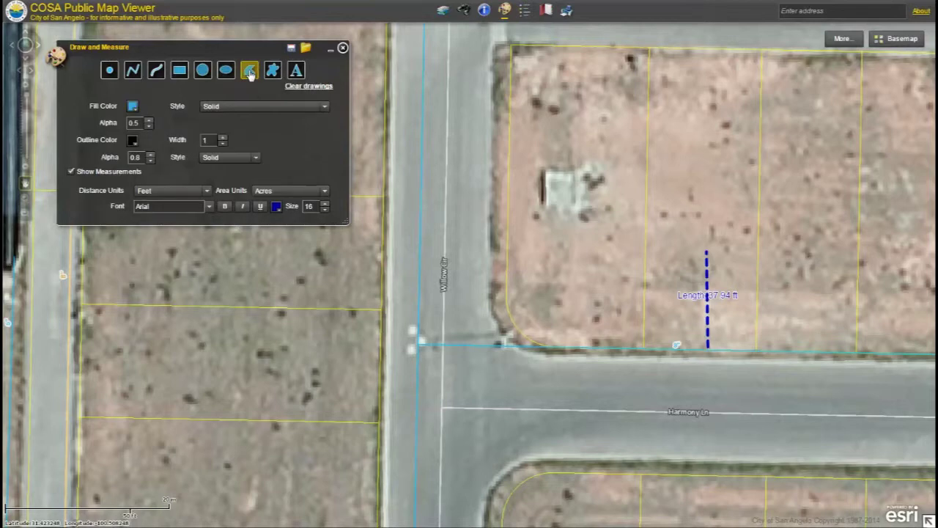
click(133, 106)
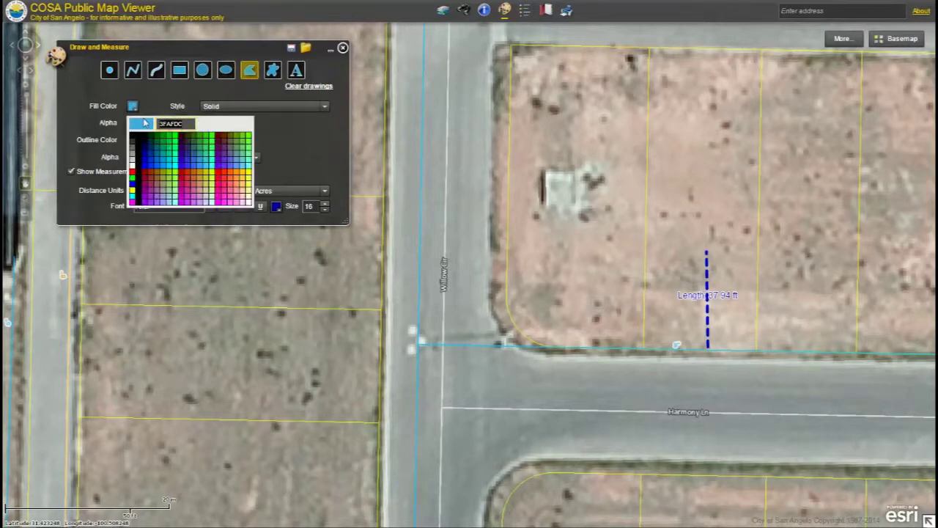
click(218, 176)
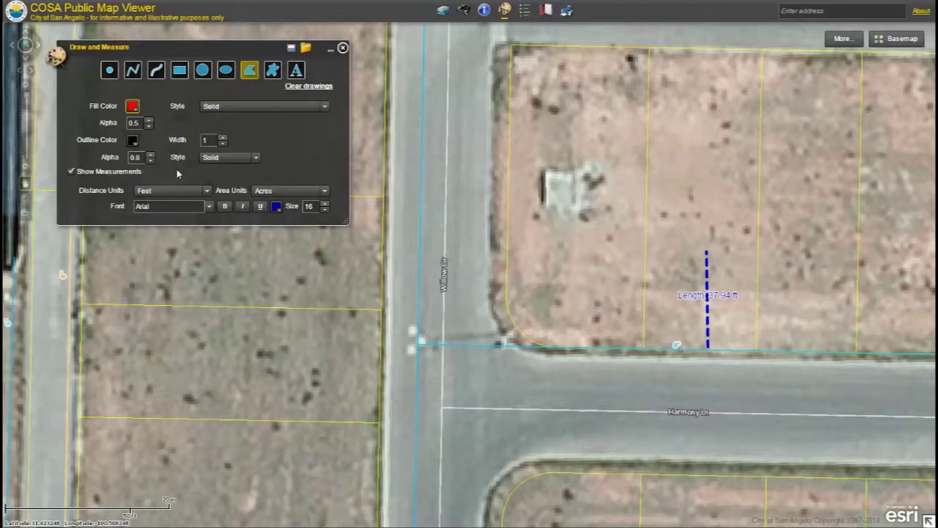
click(183, 192)
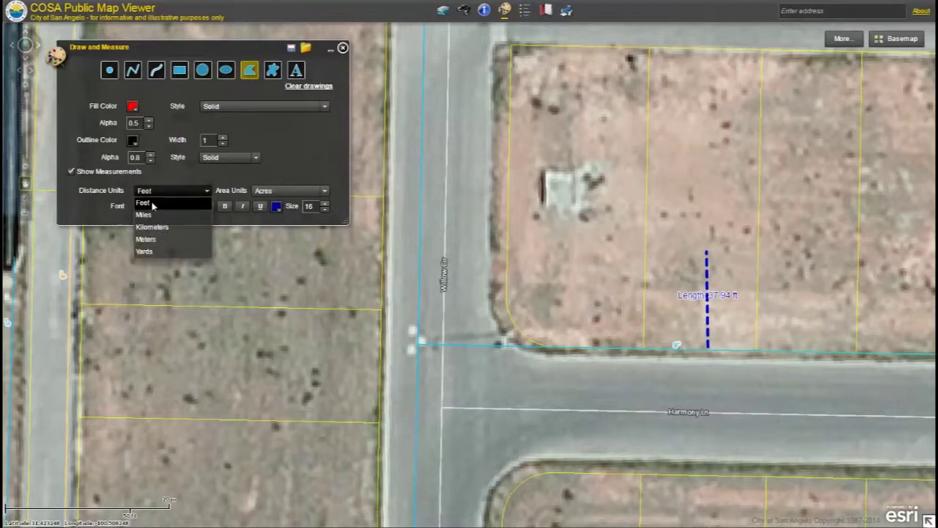
click(201, 206)
- Measure areas in square feet with red text, and place the polygon's first corner on the lot
click(276, 191)
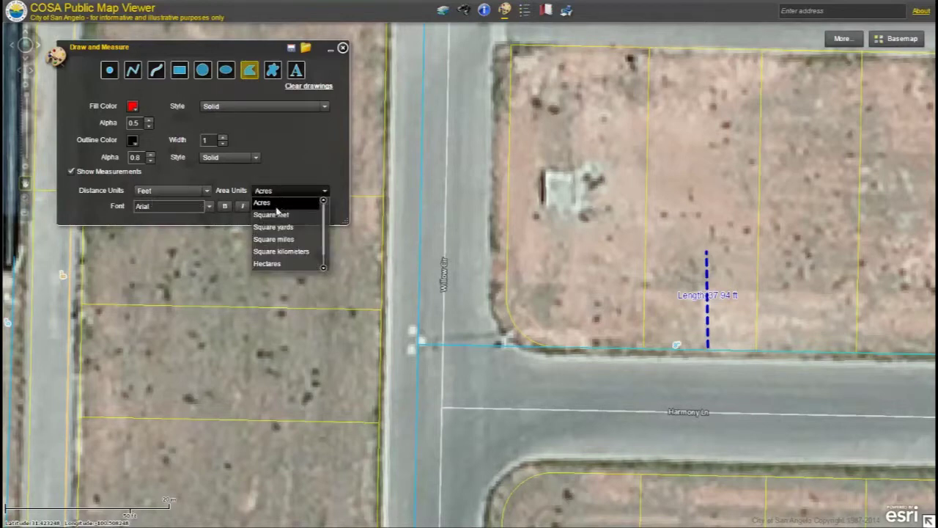
click(273, 215)
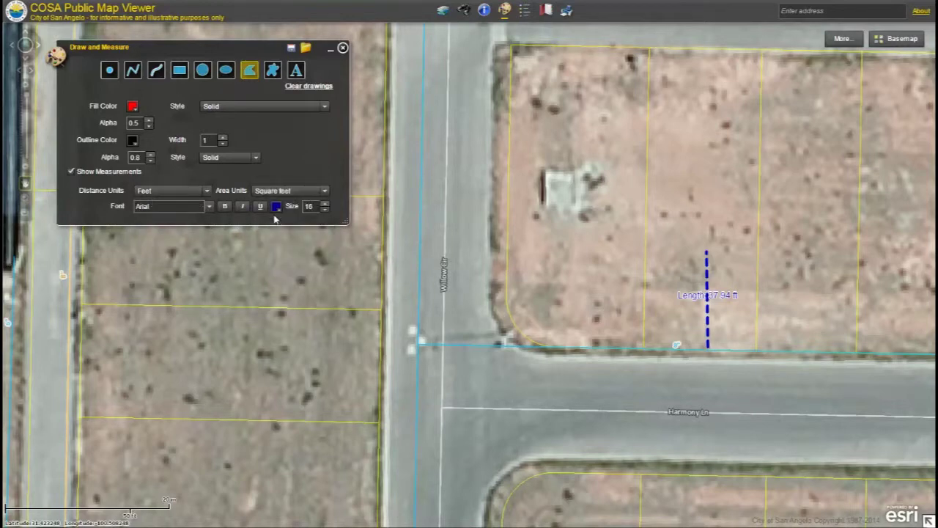
click(277, 208)
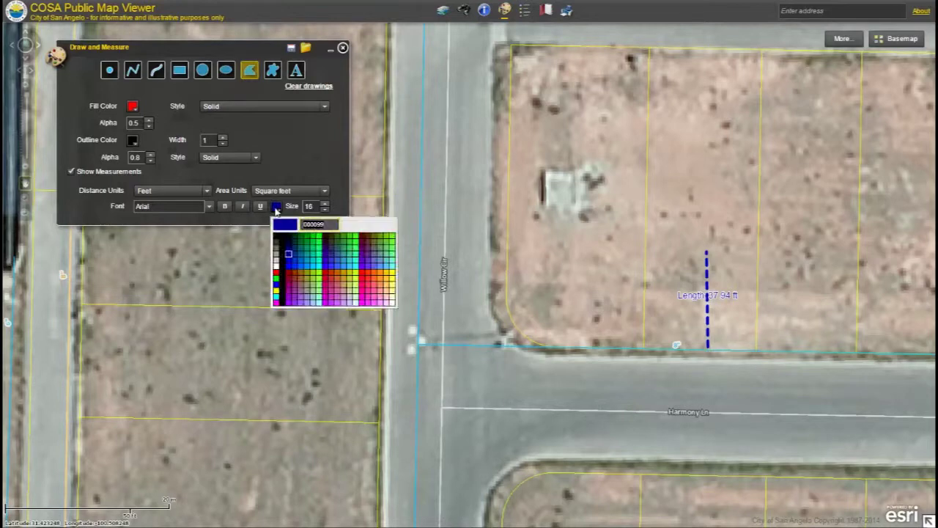
click(364, 276)
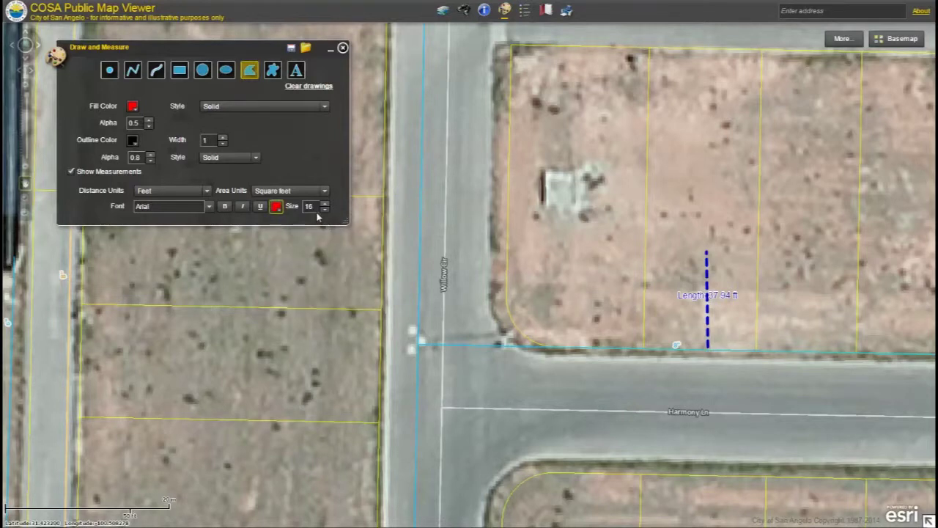
click(656, 243)
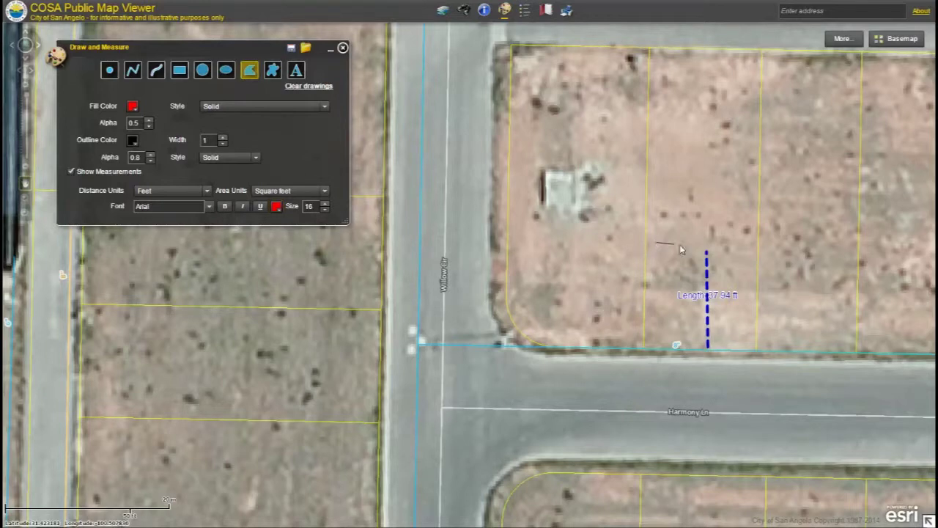
- Complete the red four-sided polygon above the blue line, about 1,172 sq ft
click(736, 244)
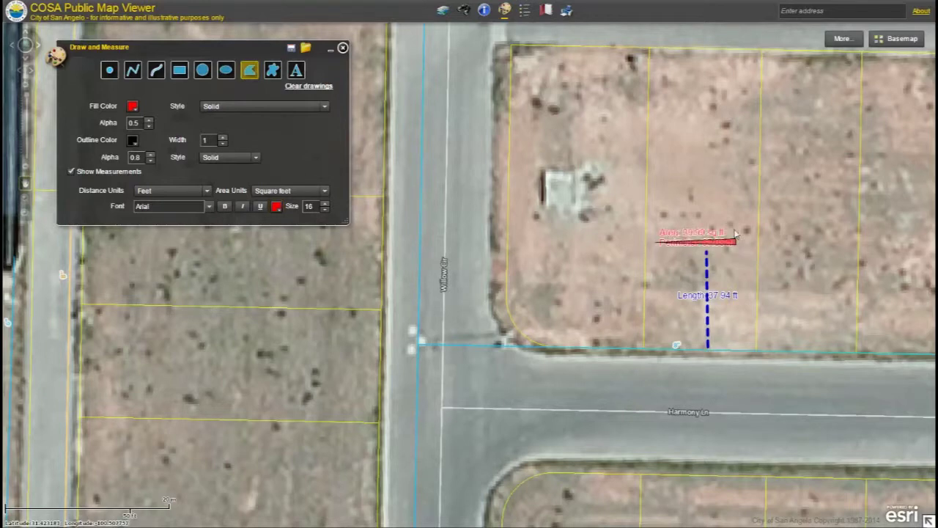
double_click(736, 157)
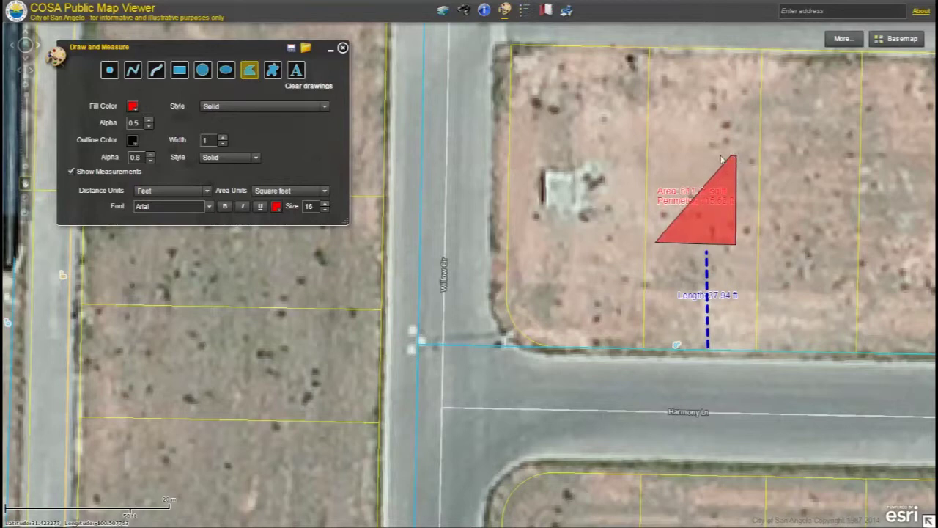
double_click(660, 157)
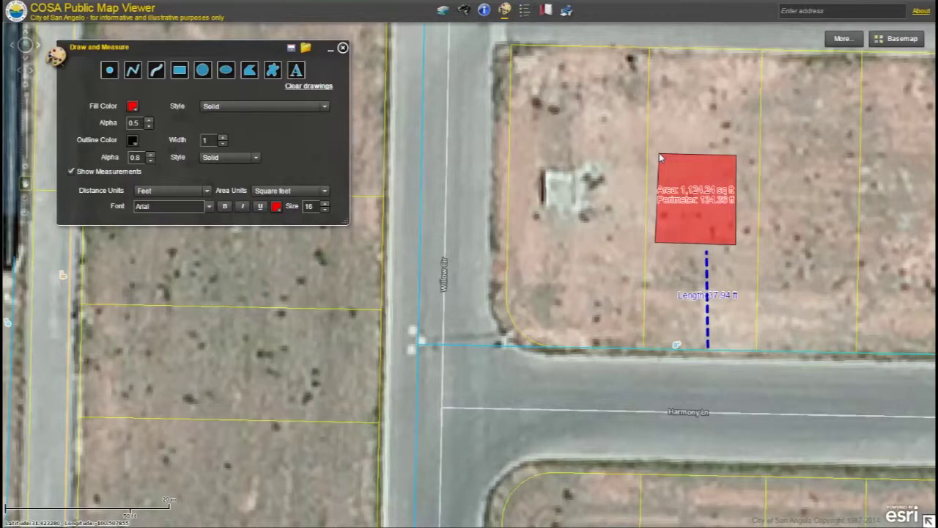
- Nudge the red square slightly into position and switch to the Text tool
click(693, 175)
drag(693, 173, 668, 161)
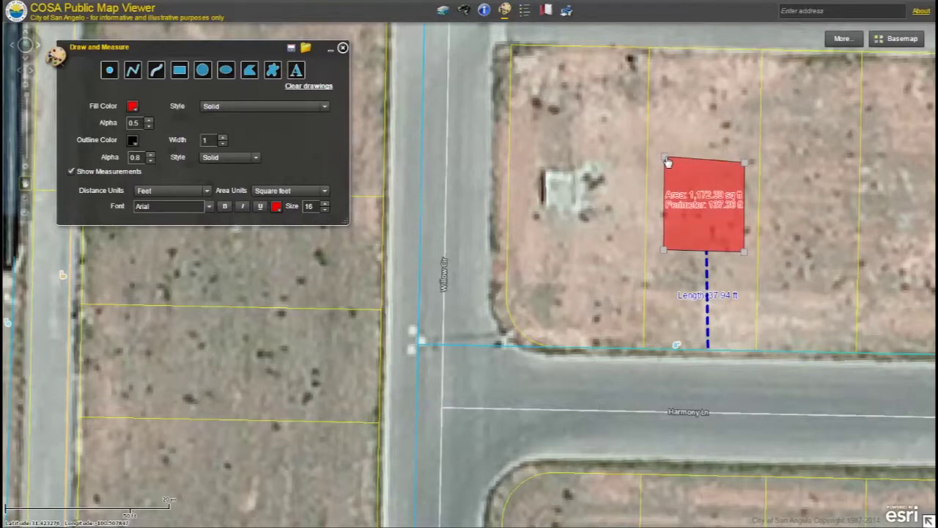
click(300, 74)
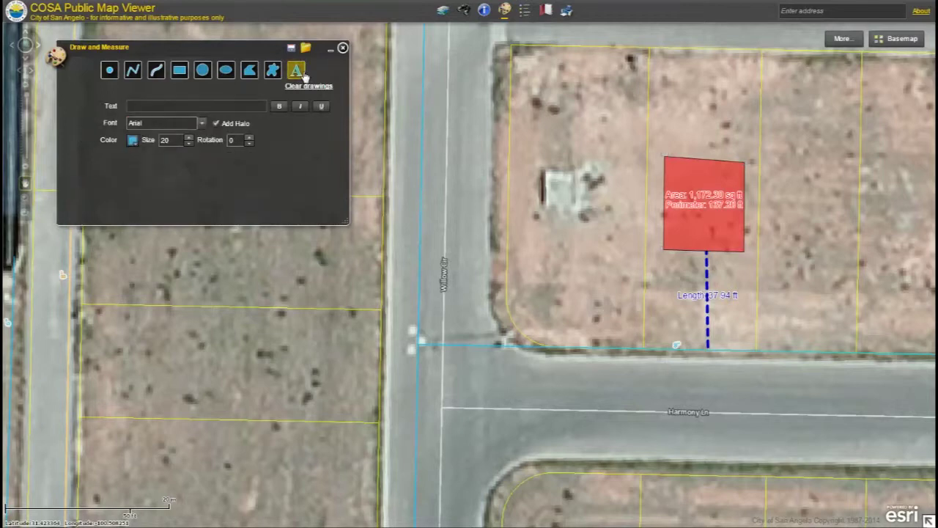
- Place a dark green (006600) 'My Map' label, Arial size 20, just above the red square
click(216, 105)
text(My Map)
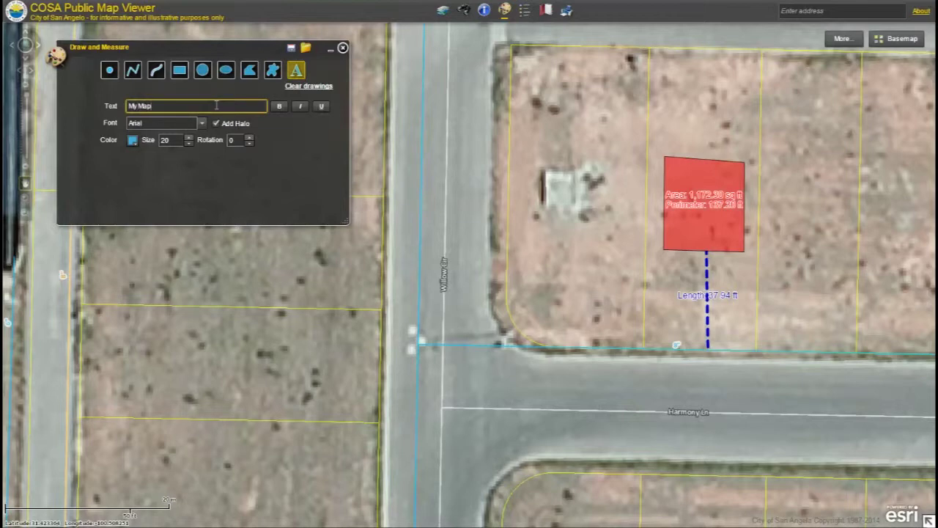
click(133, 140)
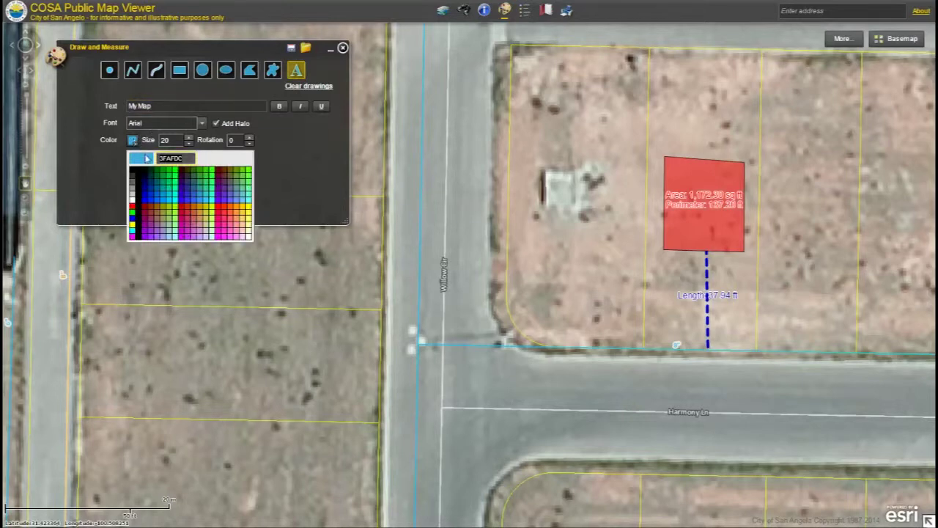
click(155, 173)
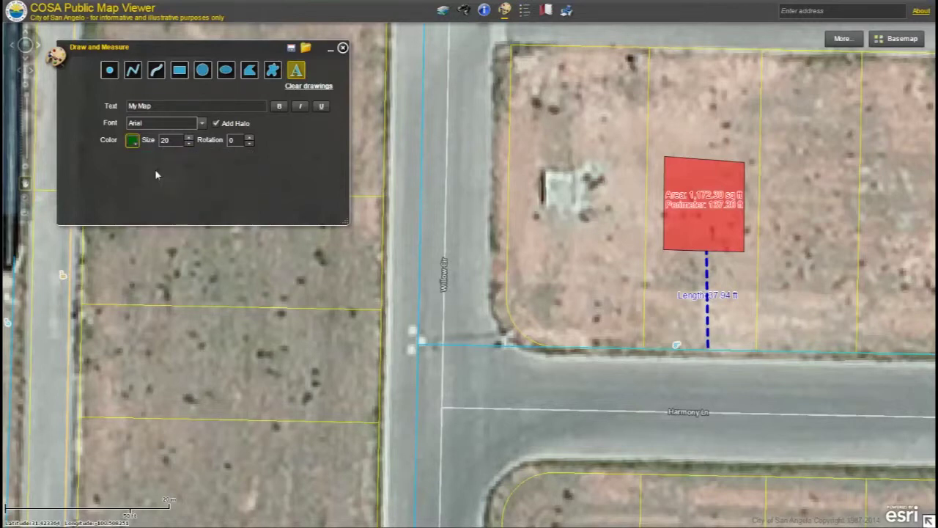
click(653, 133)
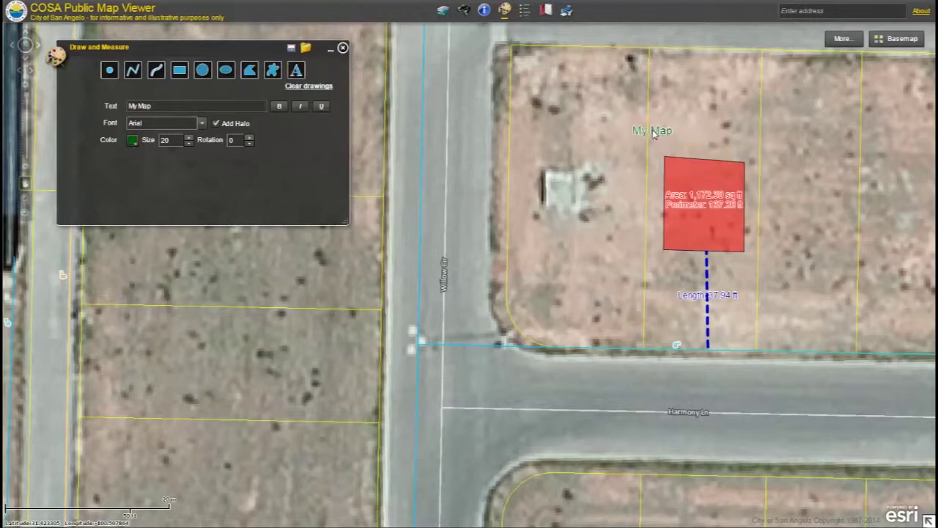